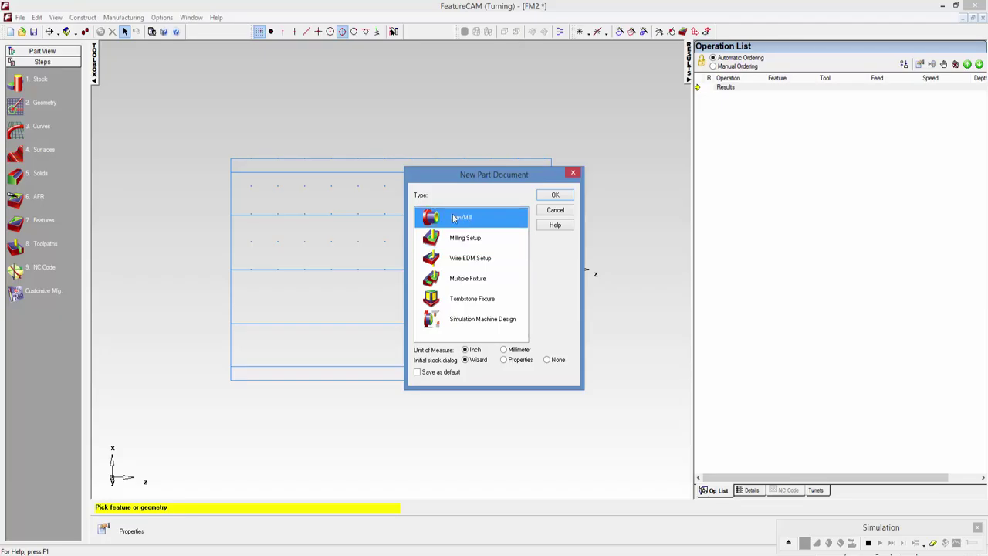
Create a new Turn/Mill part document in millimetres with round stock of OD 60, length 65 and ID 0.
{"action": "left_click", "coordinate": [504, 350]}
{"action": "left_click", "coordinate": [555, 196]}
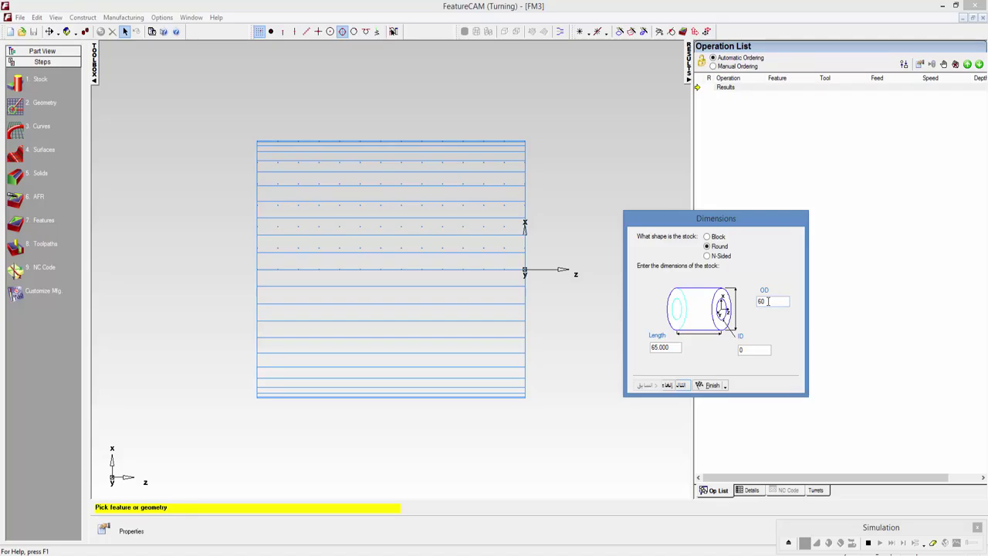
{"action": "left_click", "coordinate": [725, 386]}
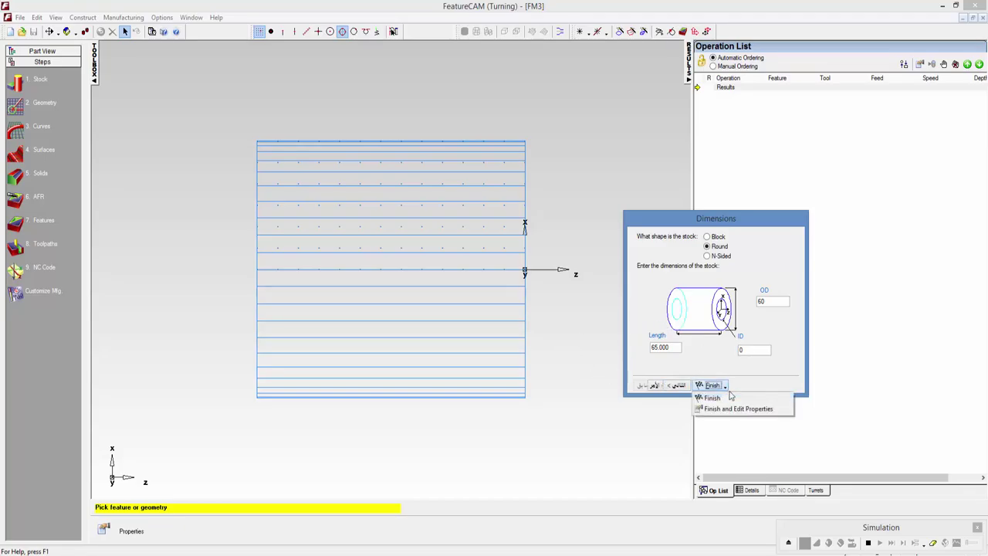
{"action": "left_click", "coordinate": [738, 409]}
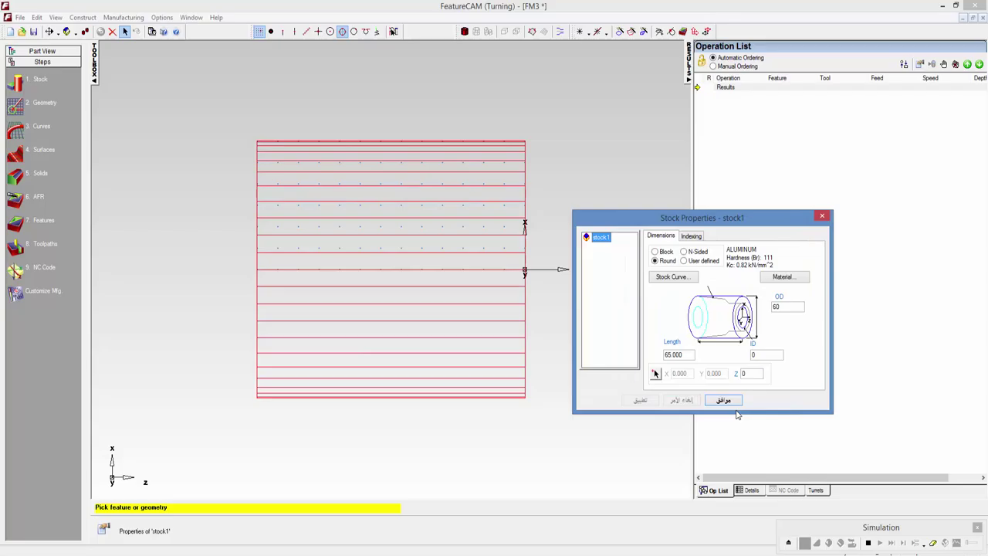
Set the stock's Z position to 1.5 mm and apply the stock properties.
{"action": "double_click", "coordinate": [753, 375]}
{"action": "type", "text": "1.5"}
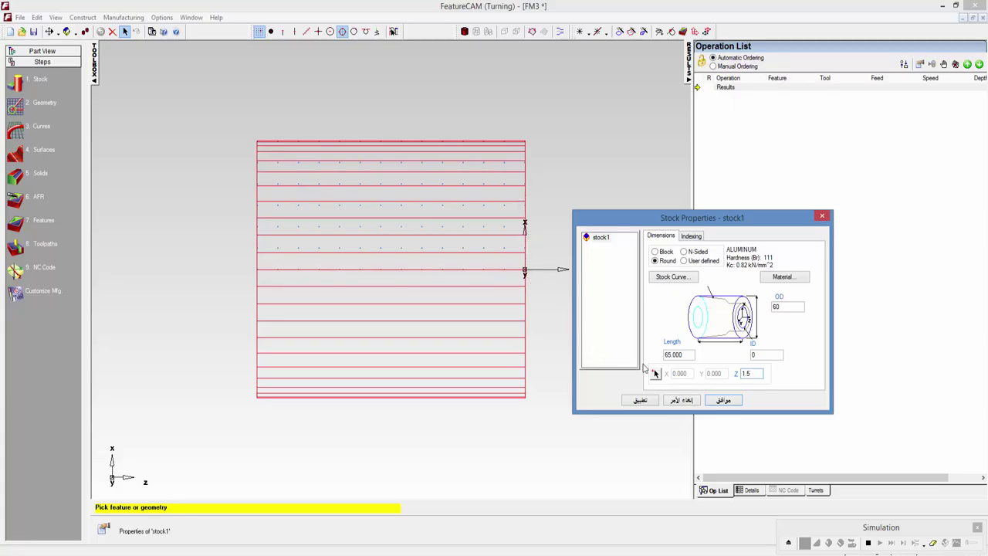
{"action": "left_click", "coordinate": [723, 407]}
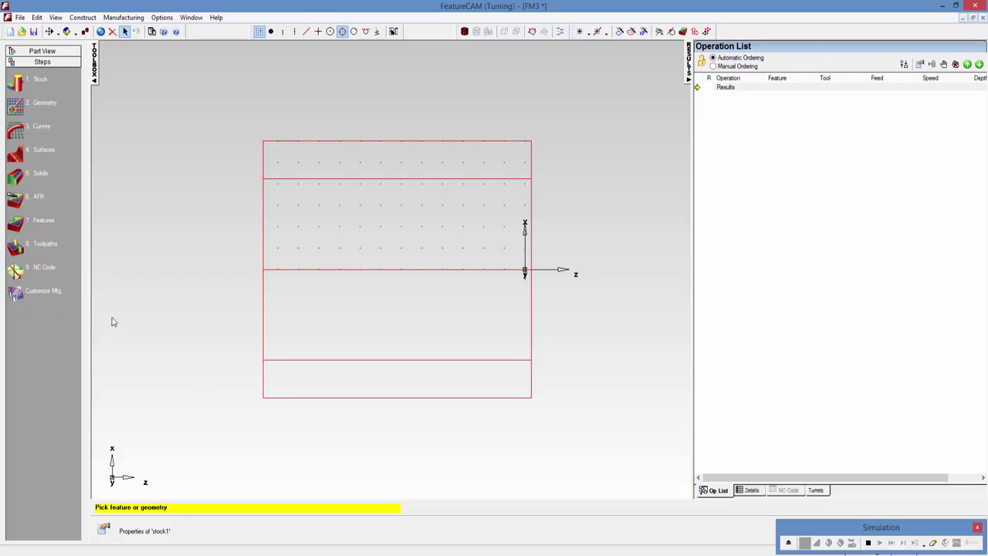
Start a connected-lines profile at the origin and draw the front face line to diameter 32, Z 0.
{"action": "left_click", "coordinate": [19, 133]}
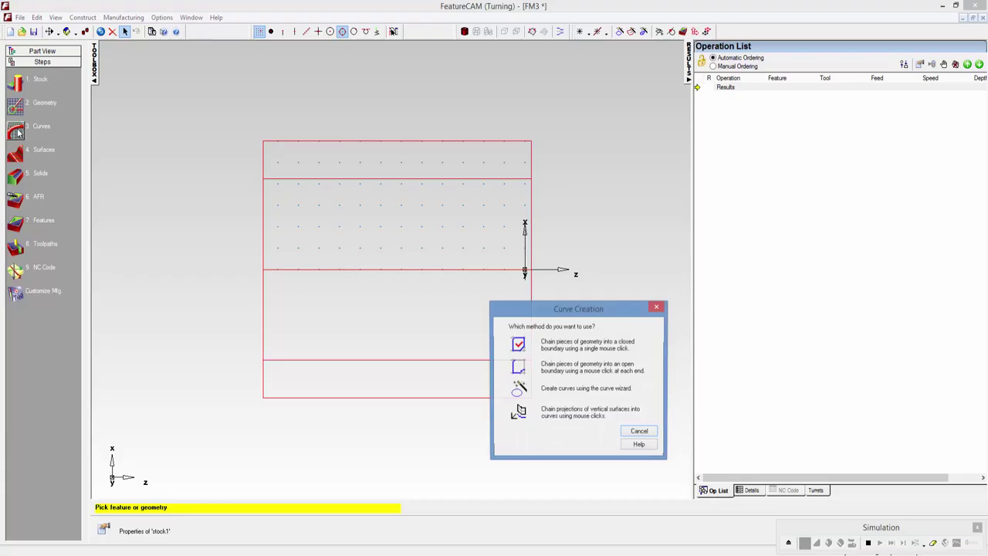
{"action": "left_click", "coordinate": [656, 306]}
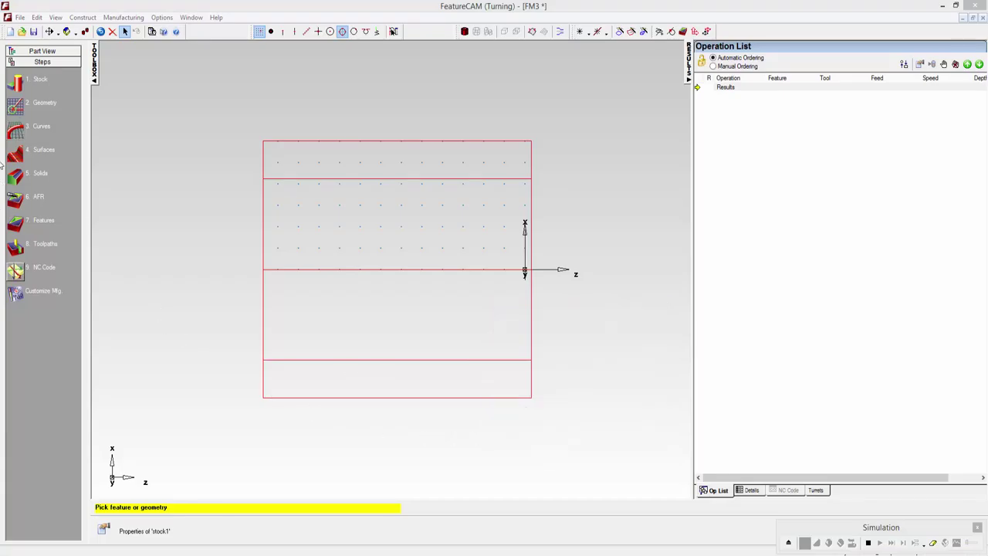
{"action": "left_click", "coordinate": [27, 107]}
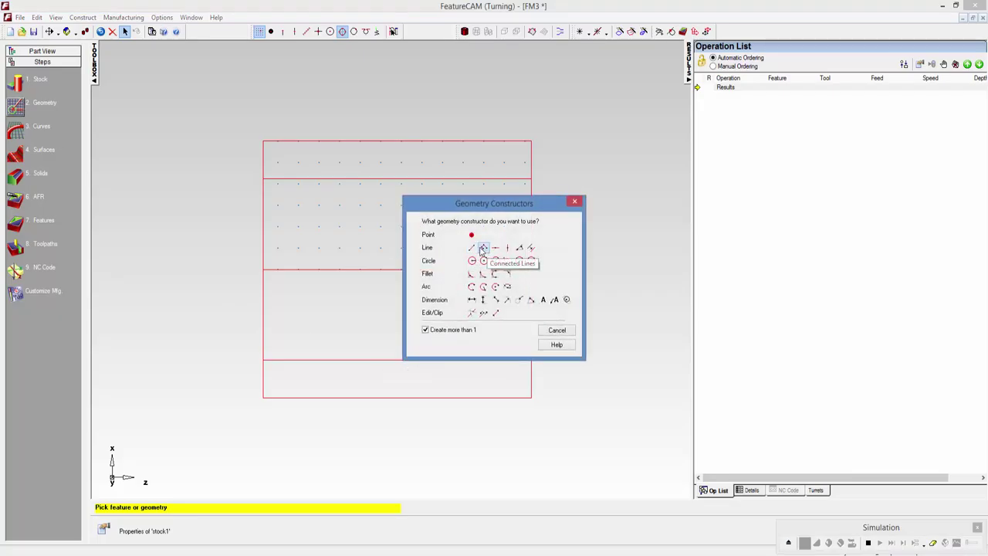
{"action": "left_click", "coordinate": [484, 248]}
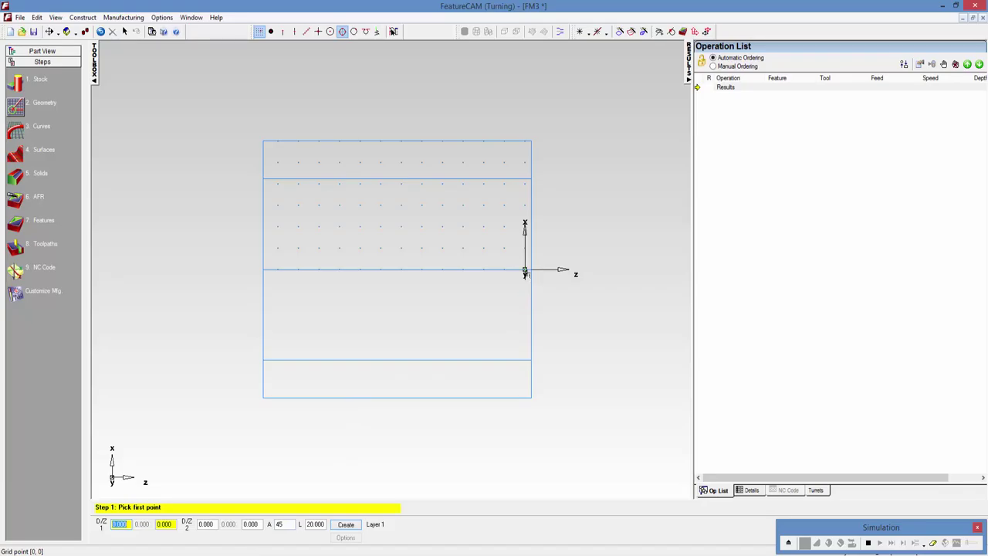
{"action": "key", "text": "Tab"}
{"action": "key", "text": "Return"}
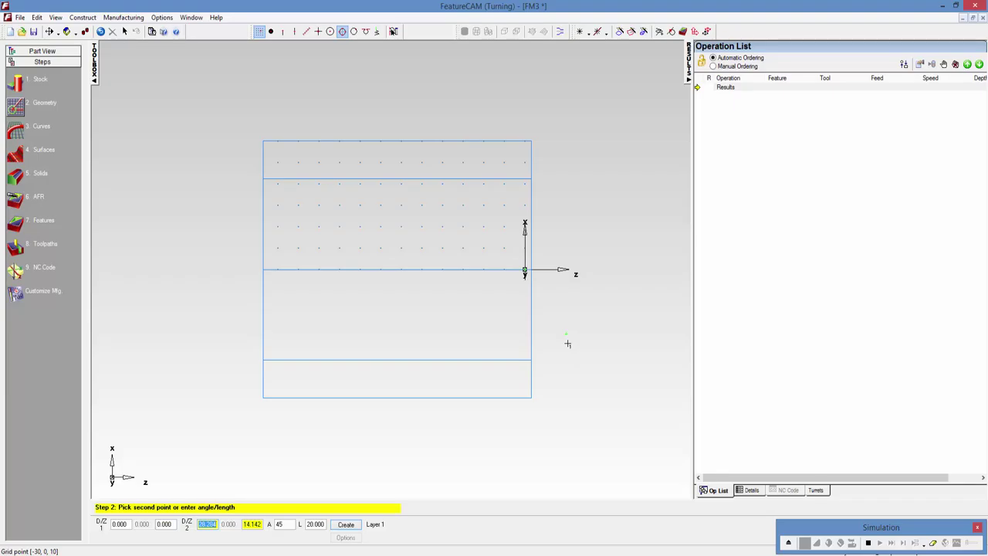
{"action": "type", "text": "33"}
{"action": "key", "text": "Tab"}
{"action": "type", "text": "0"}
{"action": "key", "text": "Return"}
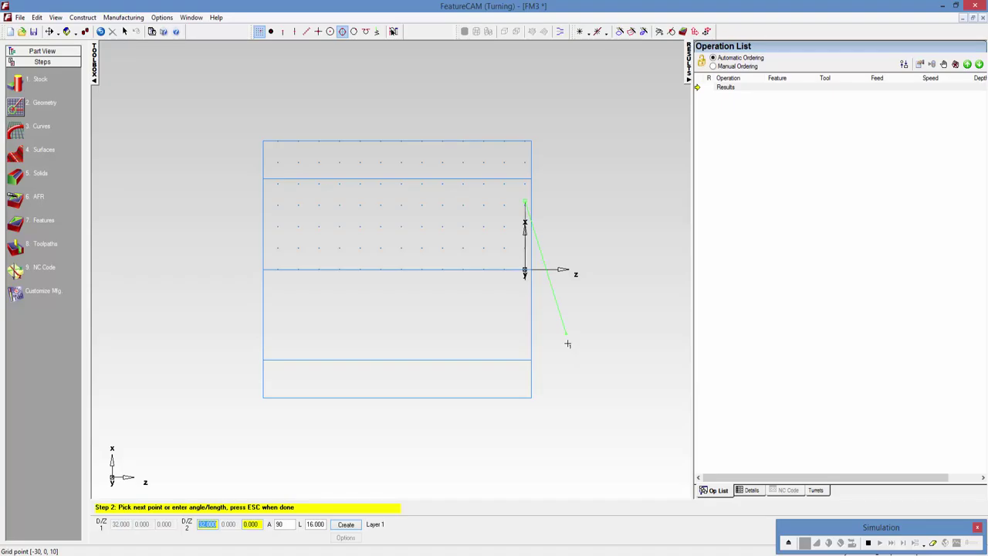
Continue the profile with a line to diameter 32, Z -10 and a tapered line to diameter 40, Z -35.
{"action": "key", "text": "Tab"}
{"action": "type", "text": "-10"}
{"action": "key", "text": "Return"}
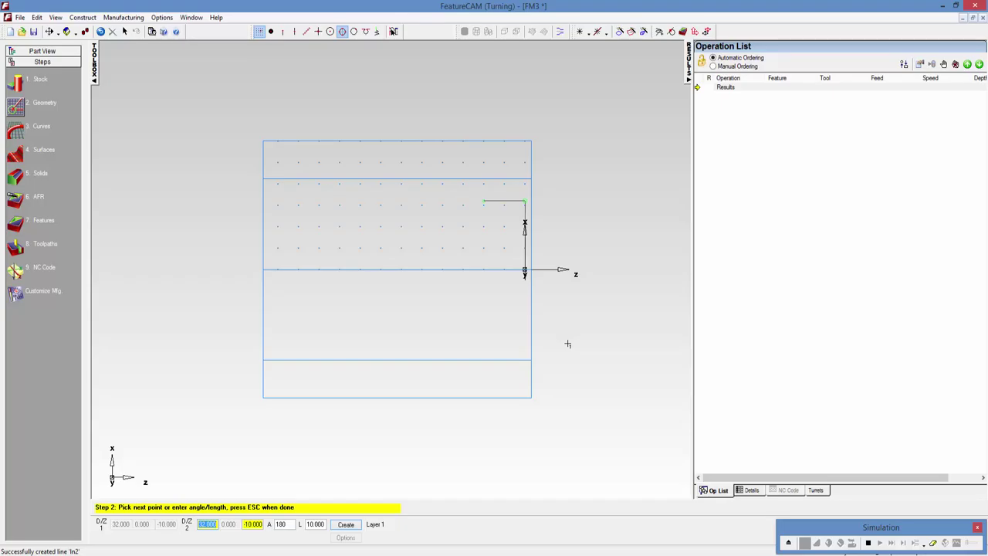
{"action": "type", "text": "40"}
{"action": "key", "text": "Tab"}
{"action": "type", "text": "-35"}
{"action": "key", "text": "Return"}
Finish the profile with a line to diameter 40, Z -55 and a shoulder line to diameter 60, Z -55.
{"action": "type", "text": "40"}
{"action": "key", "text": "Tab"}
{"action": "type", "text": "-55"}
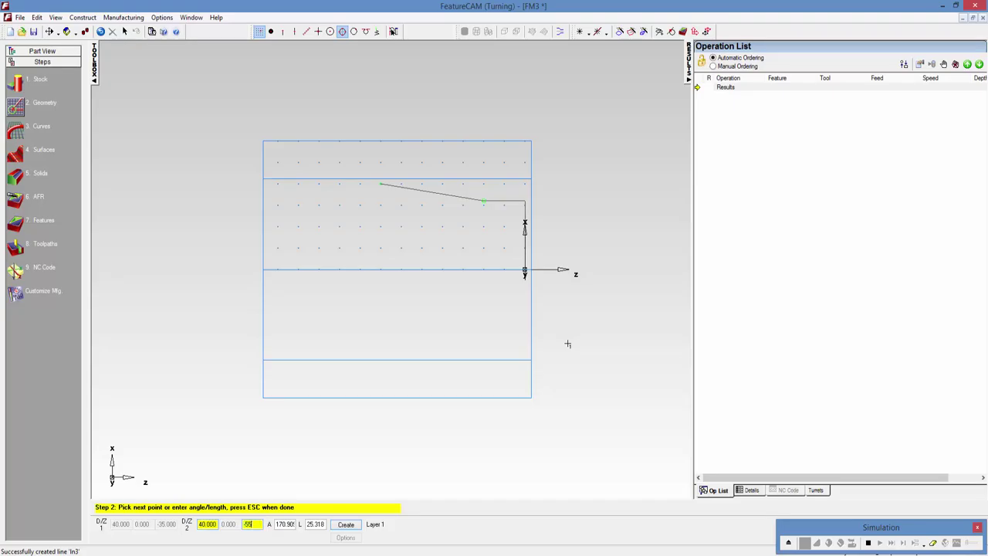
{"action": "key", "text": "Return"}
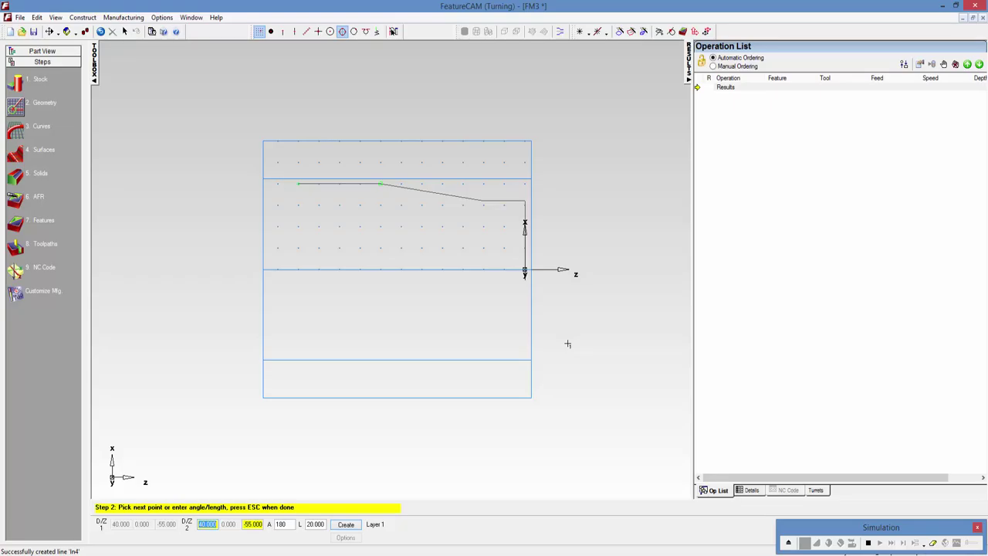
{"action": "type", "text": "60"}
{"action": "key", "text": "Tab"}
{"action": "key", "text": "Return"}
{"action": "key", "text": "Escape"}
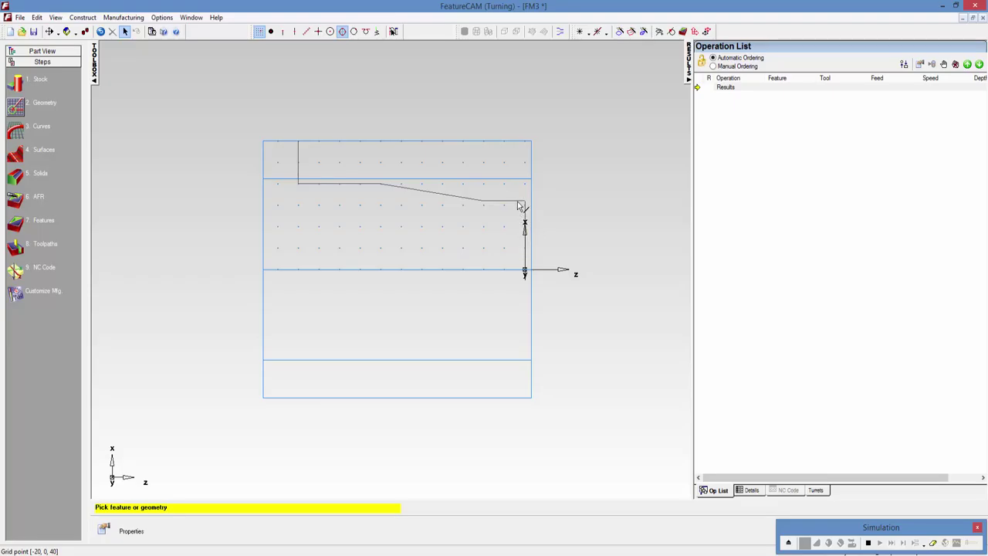
Fillet the corner between the diameter 40 line and the shoulder line at Z -55 with radius 10.
{"action": "left_click", "coordinate": [15, 108]}
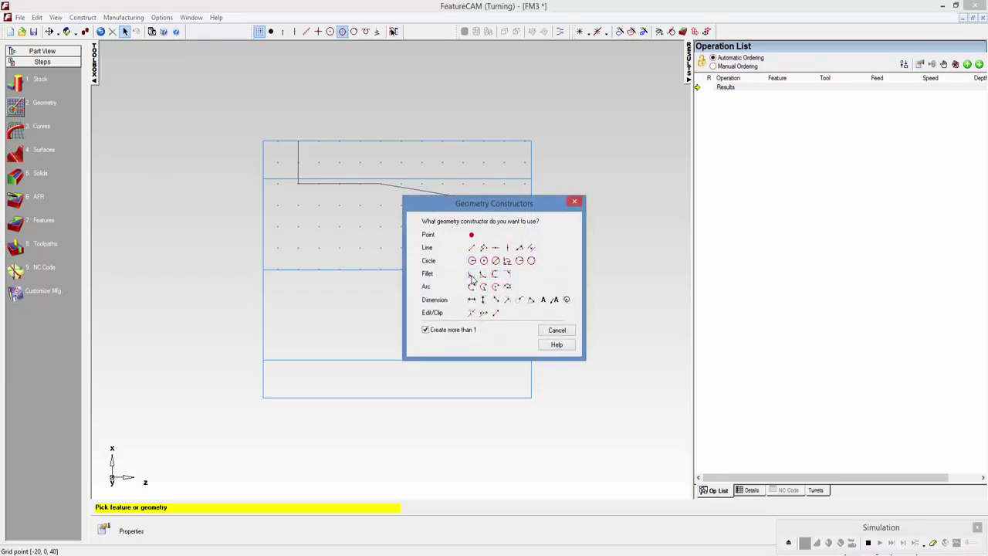
{"action": "left_click", "coordinate": [472, 275]}
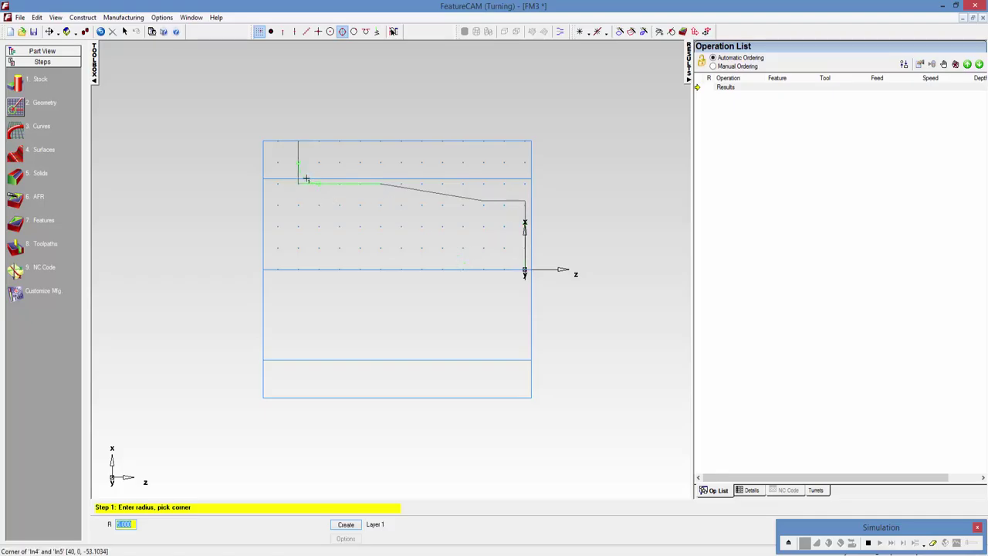
{"action": "type", "text": "10"}
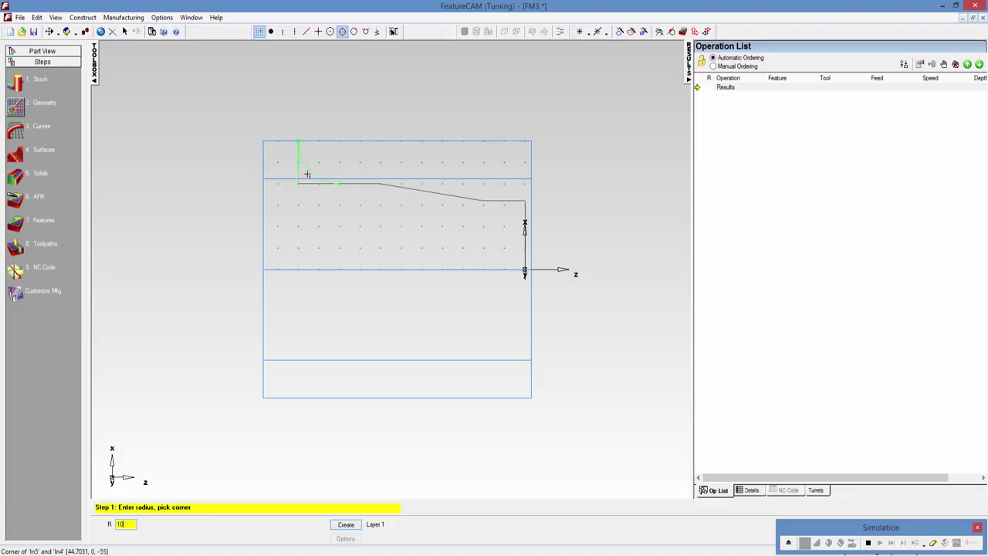
{"action": "left_click", "coordinate": [306, 175]}
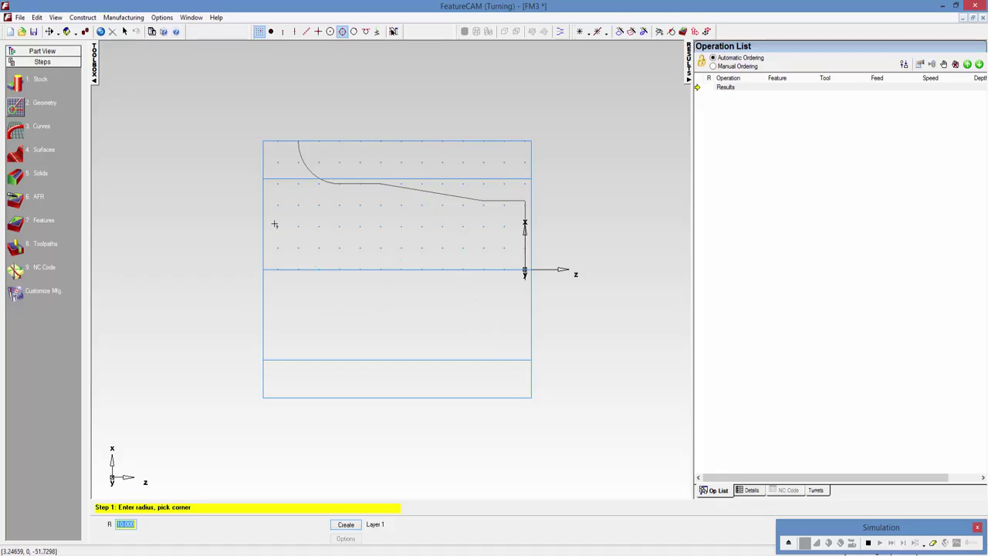
Chain the whole profile into an open boundary, from the fillet arc through the tapered line to the front face line.
{"action": "left_click", "coordinate": [19, 132]}
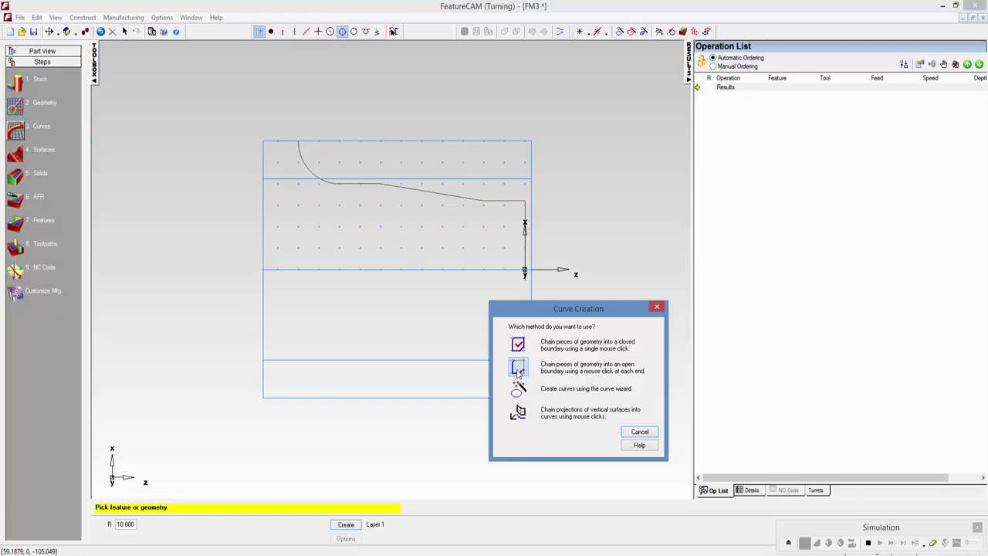
{"action": "left_click", "coordinate": [518, 371]}
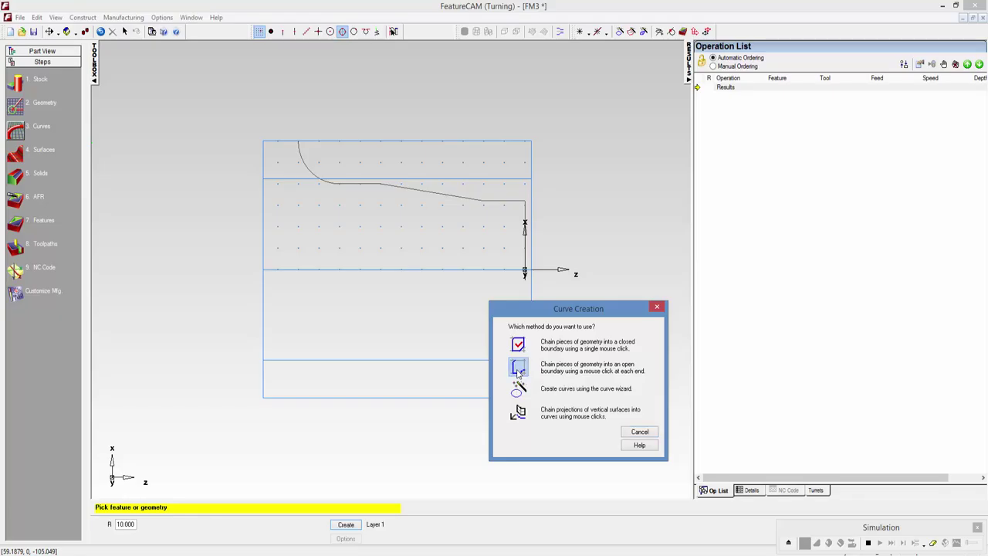
{"action": "left_click", "coordinate": [434, 193]}
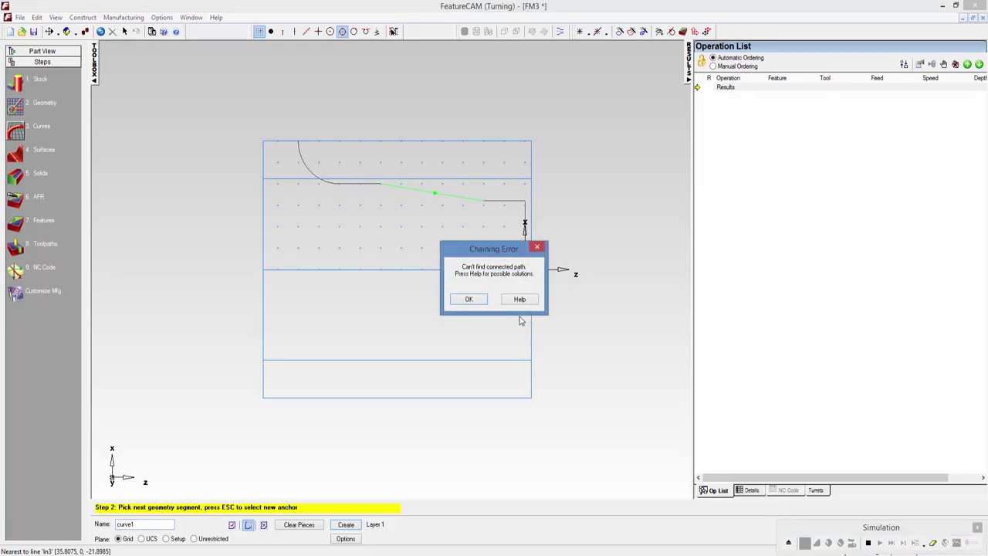
{"action": "left_click", "coordinate": [469, 299]}
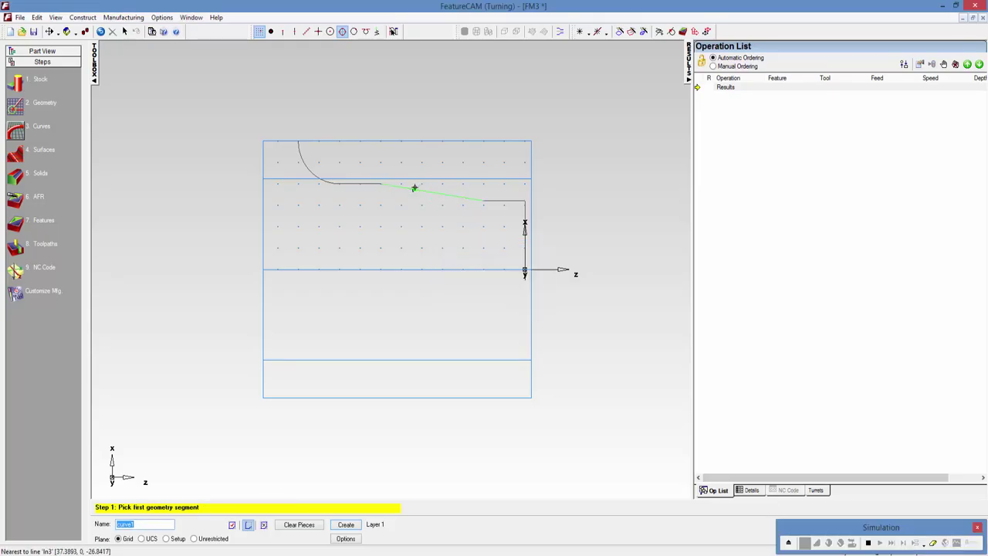
{"action": "left_click", "coordinate": [414, 190]}
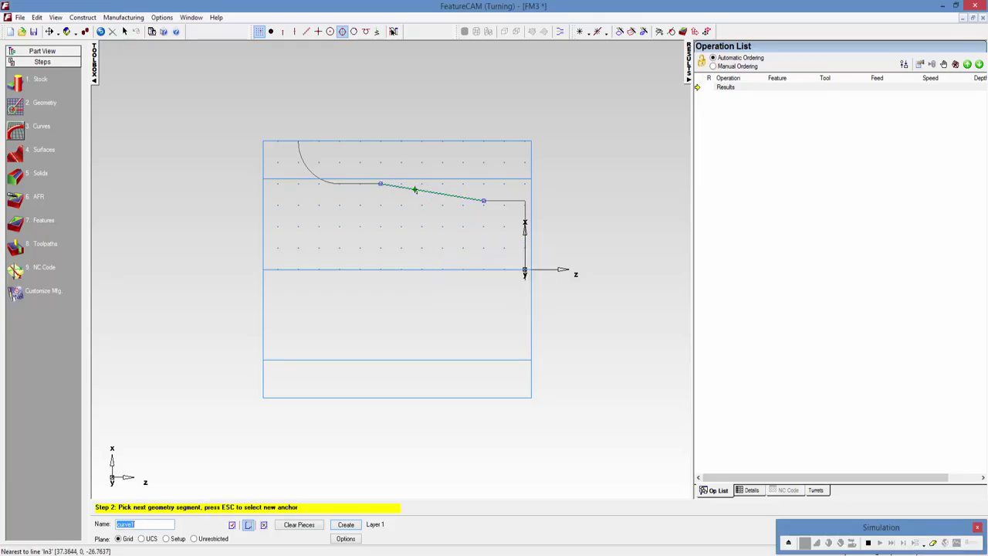
{"action": "left_click", "coordinate": [366, 183]}
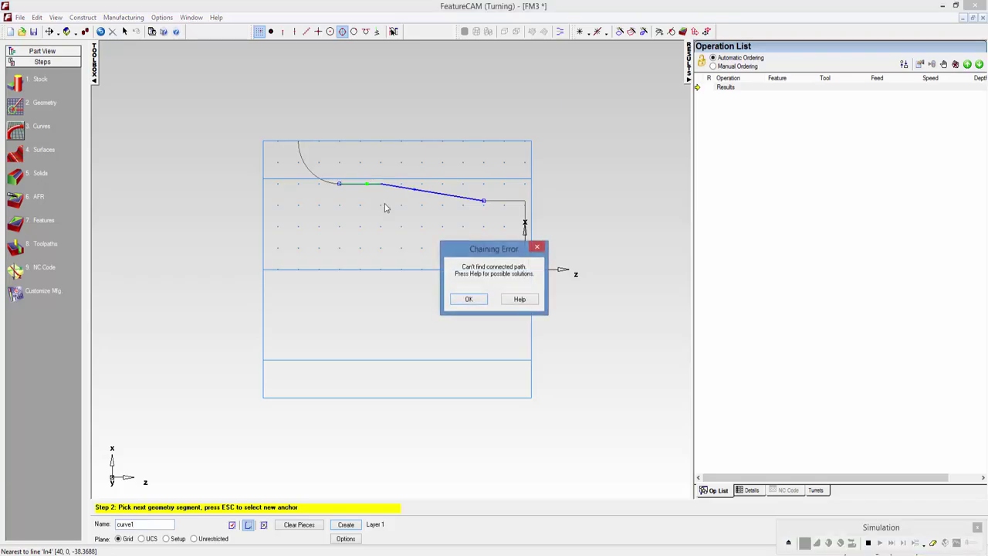
{"action": "left_click", "coordinate": [469, 300]}
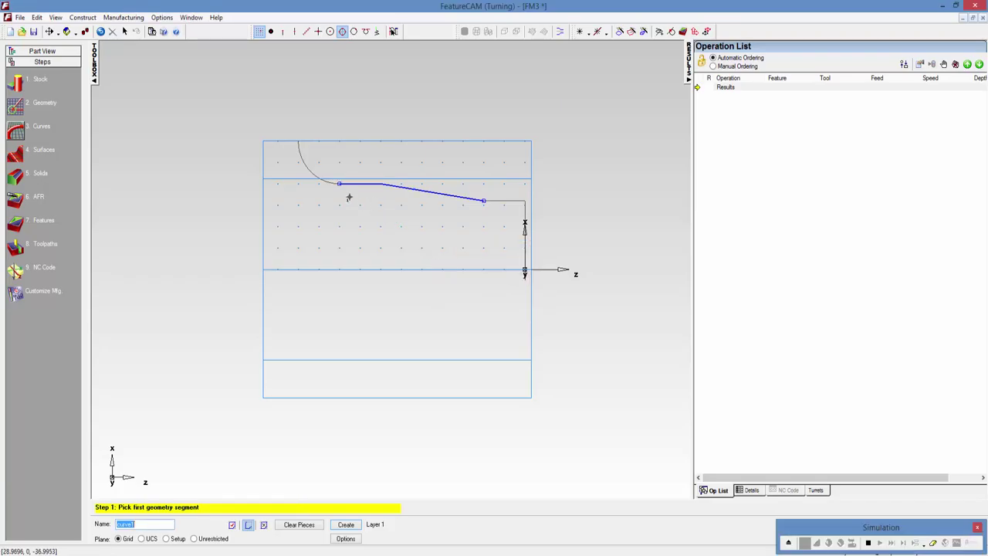
{"action": "left_click", "coordinate": [310, 172]}
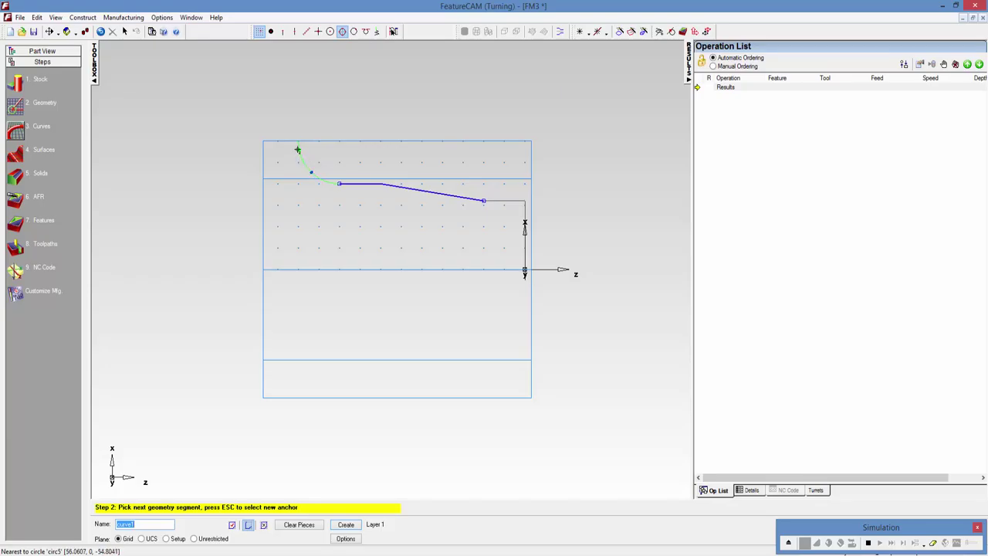
{"action": "left_click", "coordinate": [299, 146]}
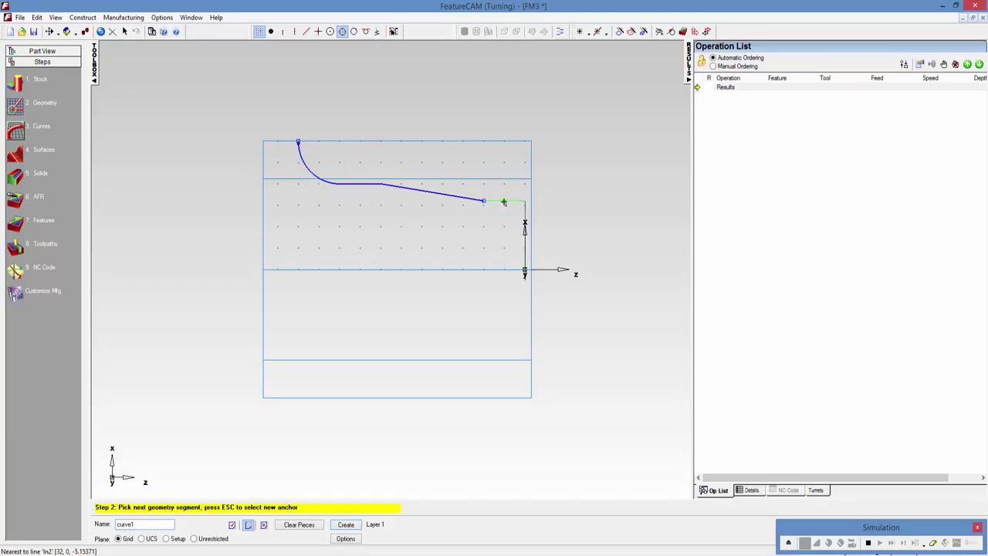
{"action": "left_click", "coordinate": [503, 202]}
{"action": "left_click", "coordinate": [525, 220]}
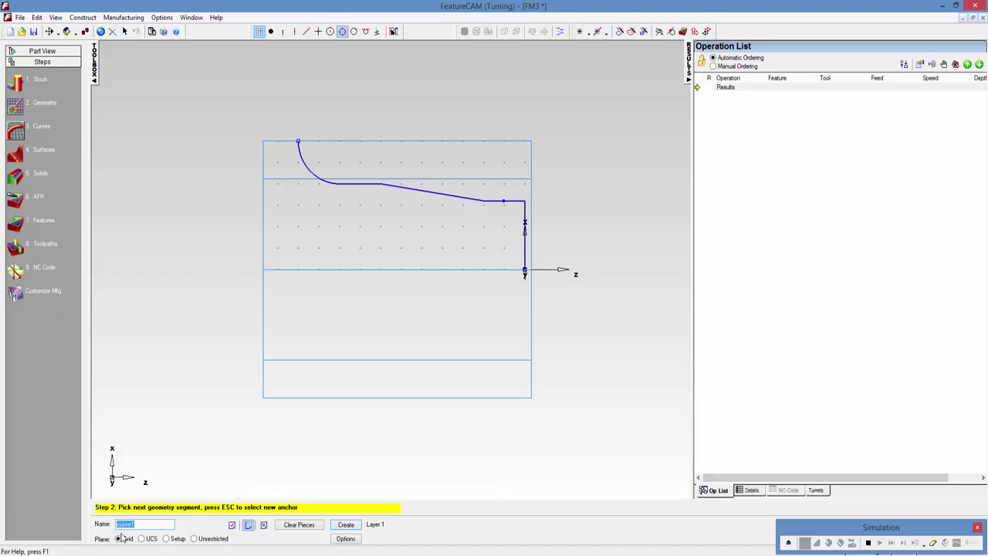
Create the curve from the chained segments with the name Turn_1 and leave curve chaining.
{"action": "type", "text": "Turn_"}
{"action": "key", "text": "Return"}
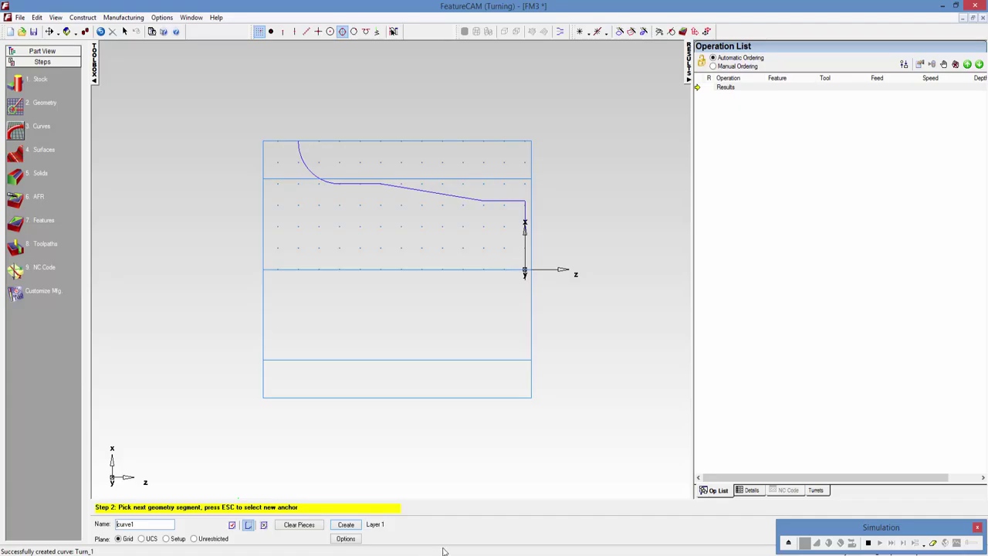
{"action": "left_click", "coordinate": [355, 527]}
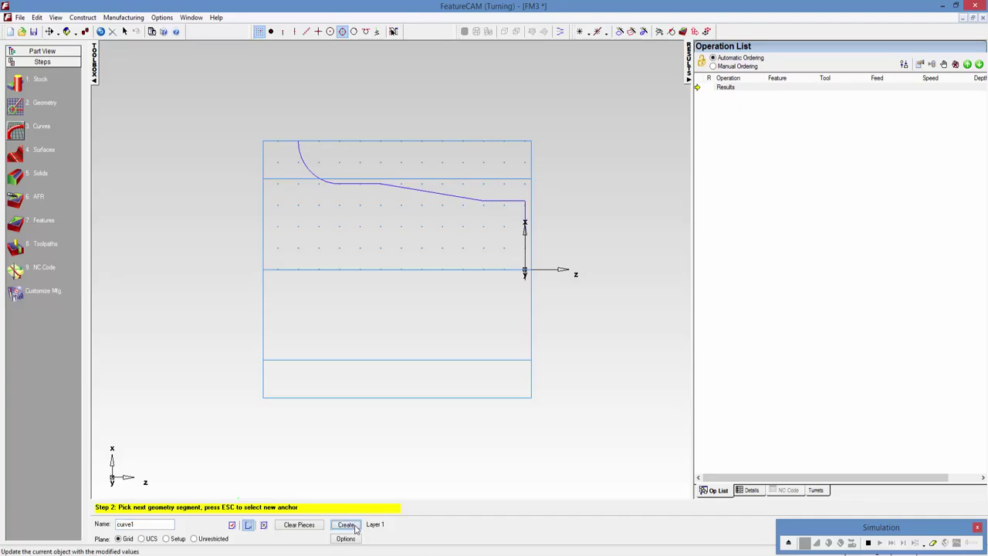
{"action": "key", "text": "Escape"}
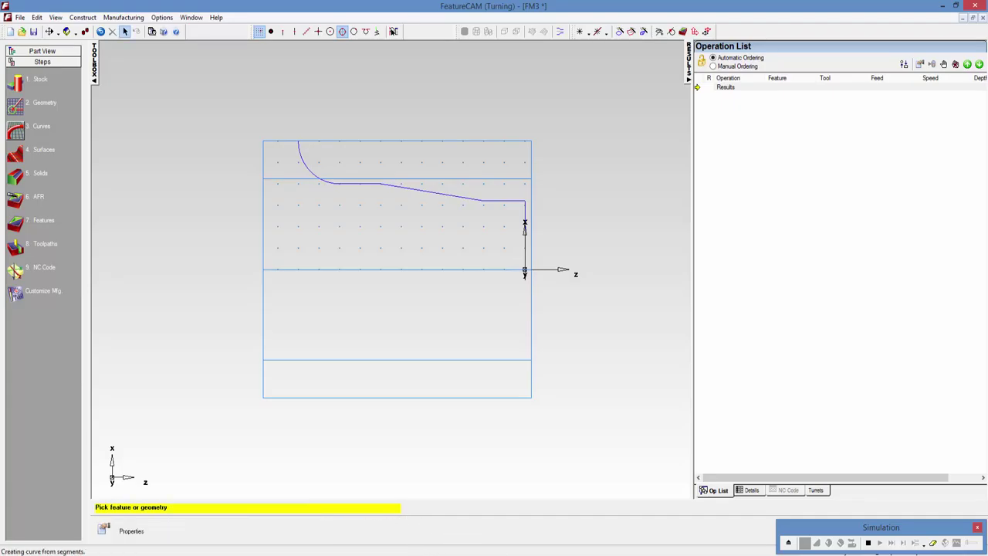
Create a Turn feature of type Turning from the turn_1 curve, keeping the Z location offset at 0.0.
{"action": "left_click", "coordinate": [15, 224]}
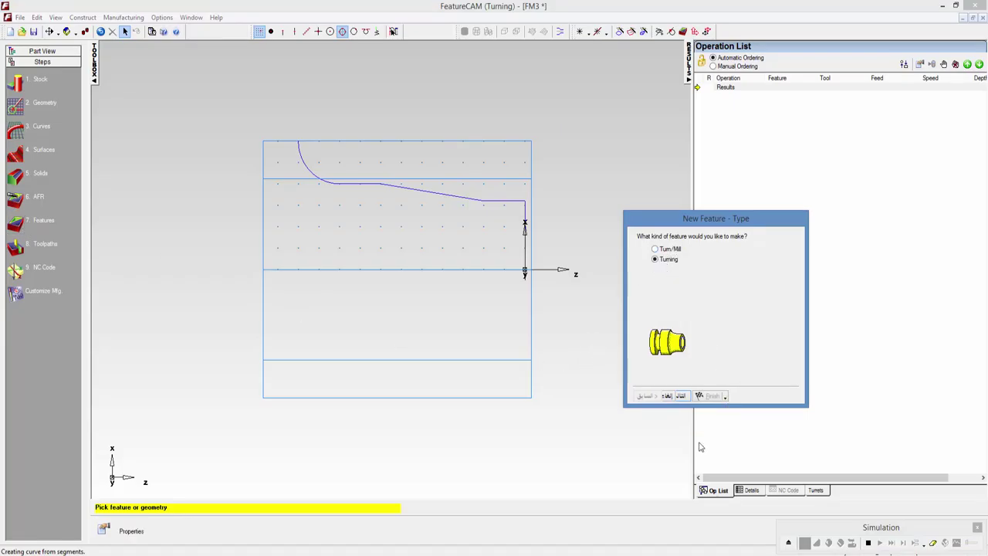
{"action": "left_click", "coordinate": [678, 396]}
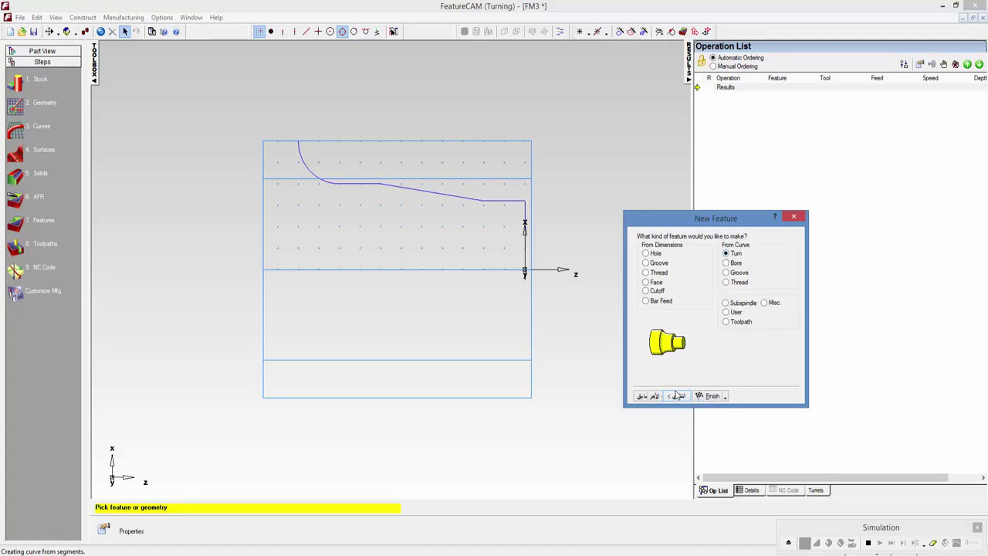
{"action": "left_click", "coordinate": [677, 396]}
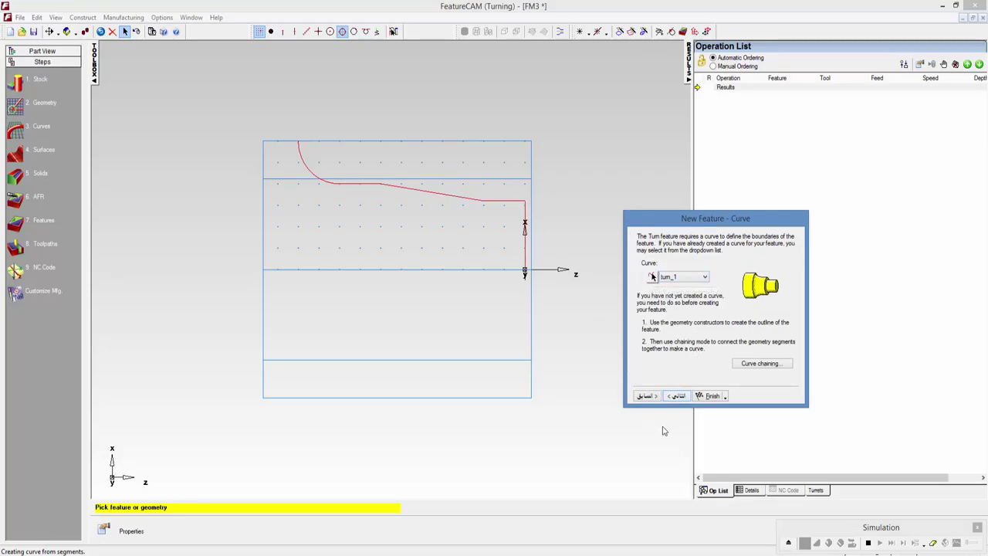
{"action": "left_click", "coordinate": [675, 396]}
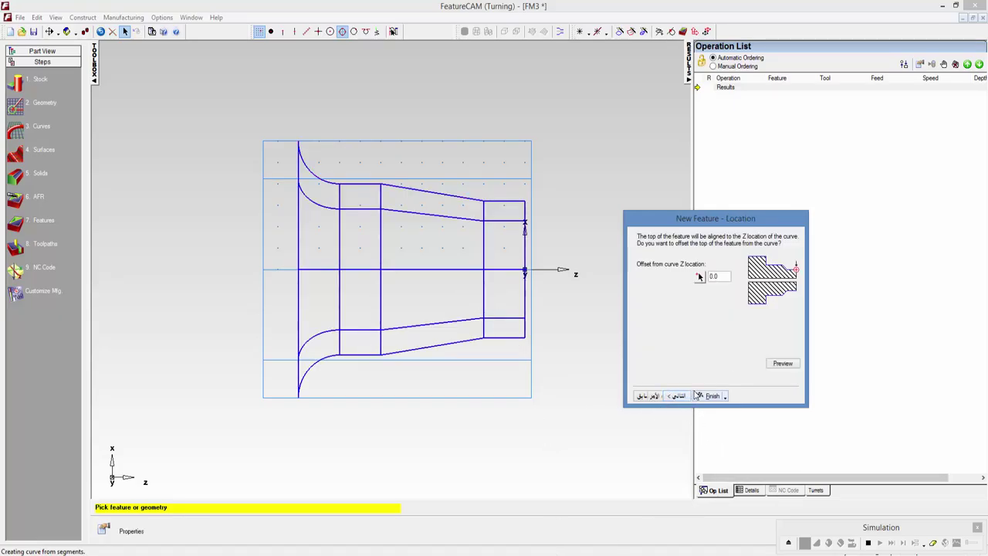
{"action": "left_click", "coordinate": [726, 396]}
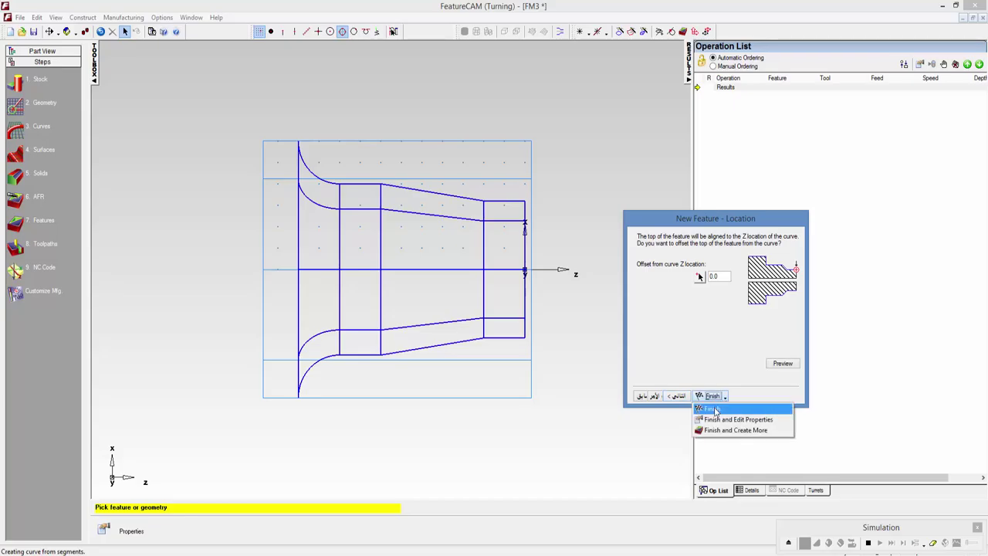
{"action": "left_click", "coordinate": [714, 409]}
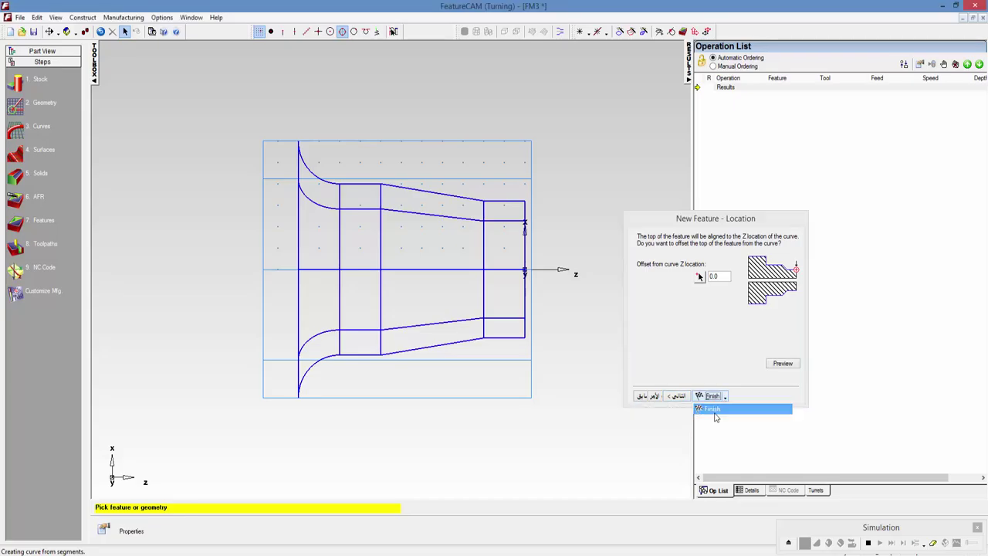
Run a 3D simulation of the turn1 roughing and finishing operations, accepting the default operation ordering.
{"action": "left_click", "coordinate": [75, 32]}
{"action": "left_click", "coordinate": [85, 45]}
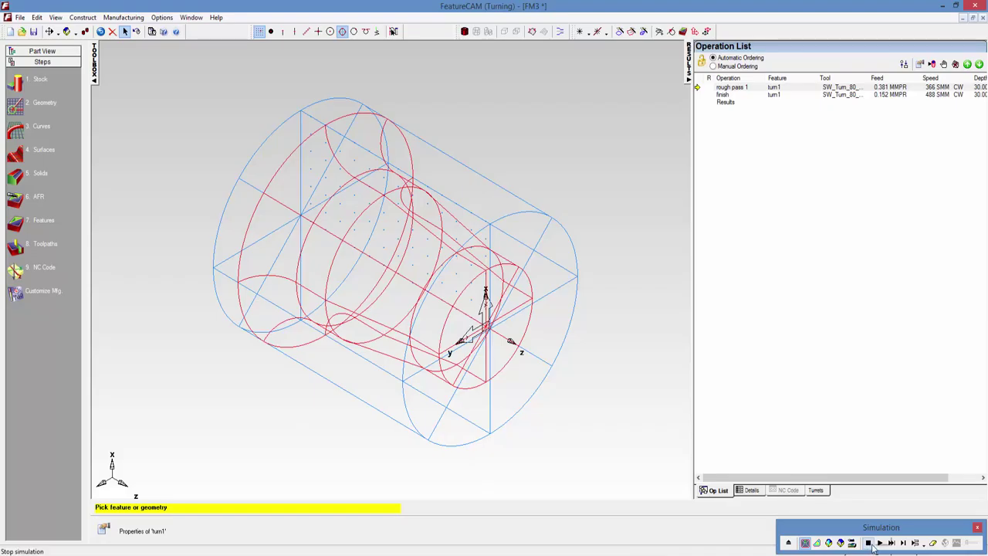
{"action": "left_click", "coordinate": [829, 543]}
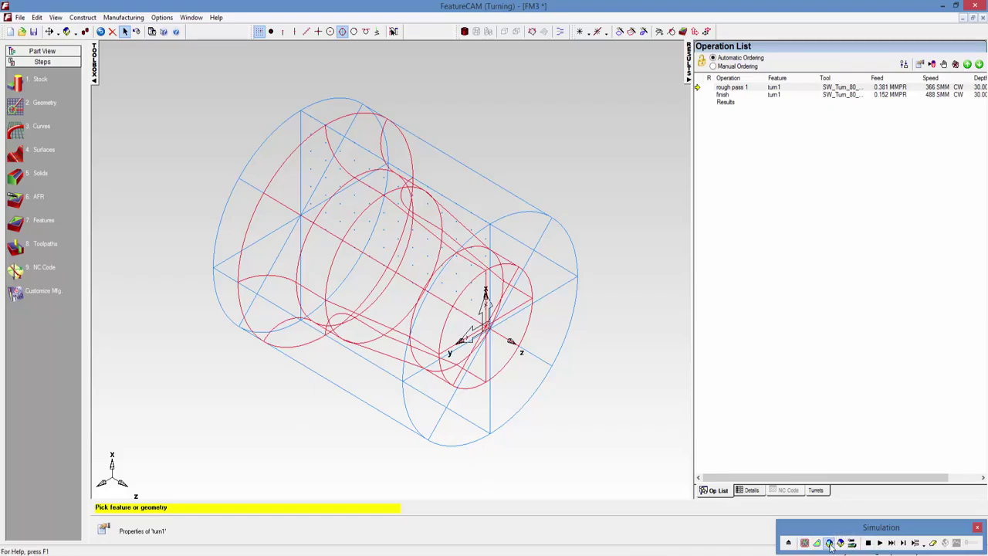
{"action": "left_click", "coordinate": [879, 543]}
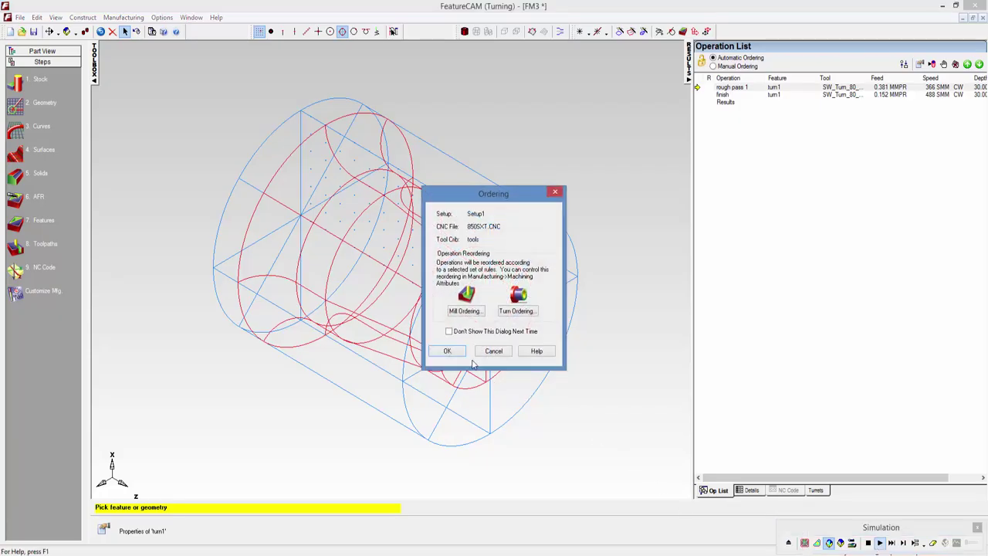
{"action": "left_click", "coordinate": [447, 350]}
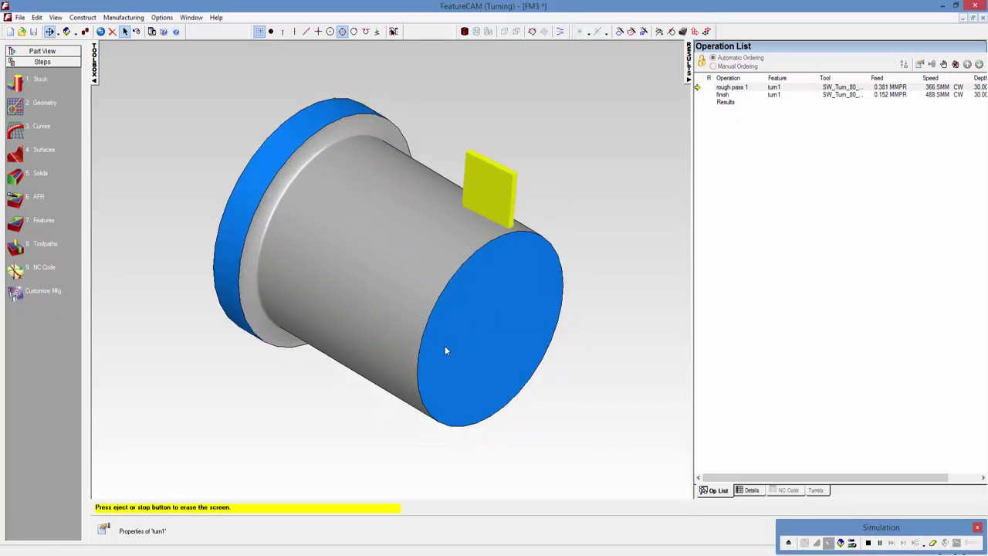